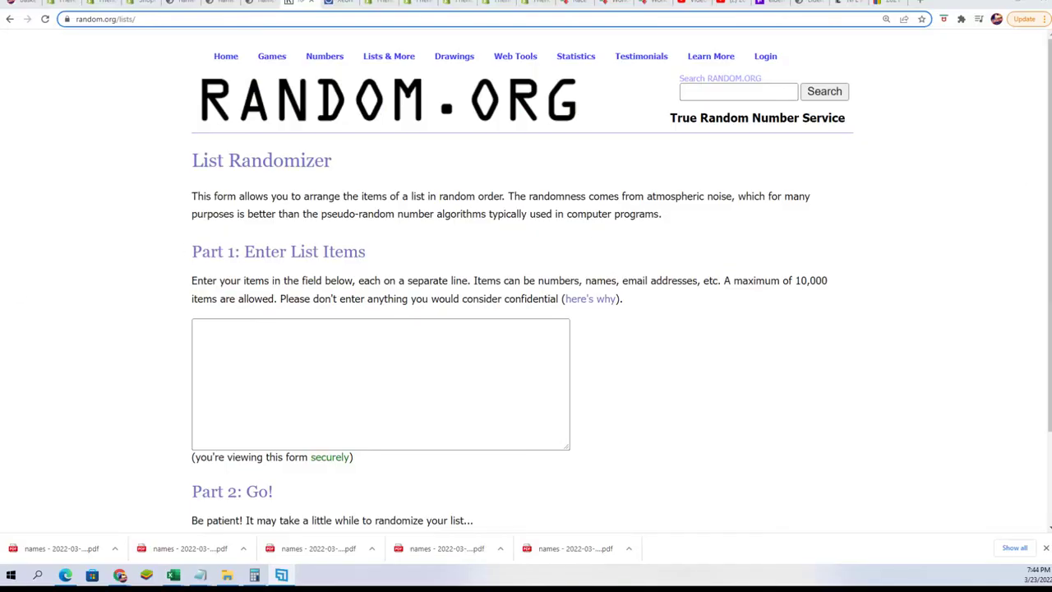
- In Notepad, paste a second copy of the owner names below the last name
key(alt+Tab)
scroll(520, 157, up, 2)
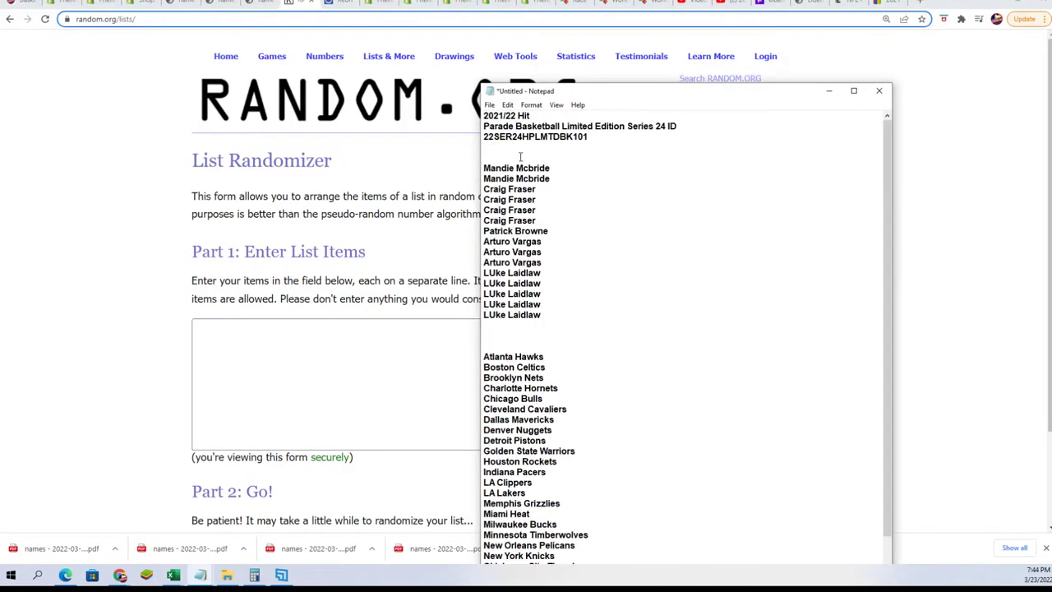
mouse_move(541, 315)
mouse_down()
mouse_move(526, 199)
mouse_move(491, 168)
mouse_up()
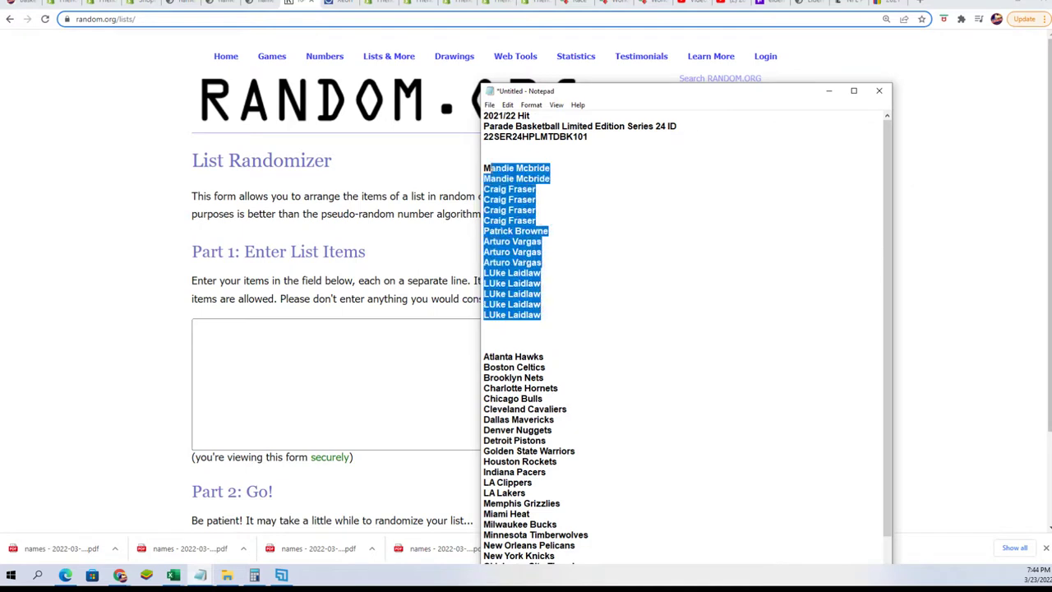
right_click(510, 180)
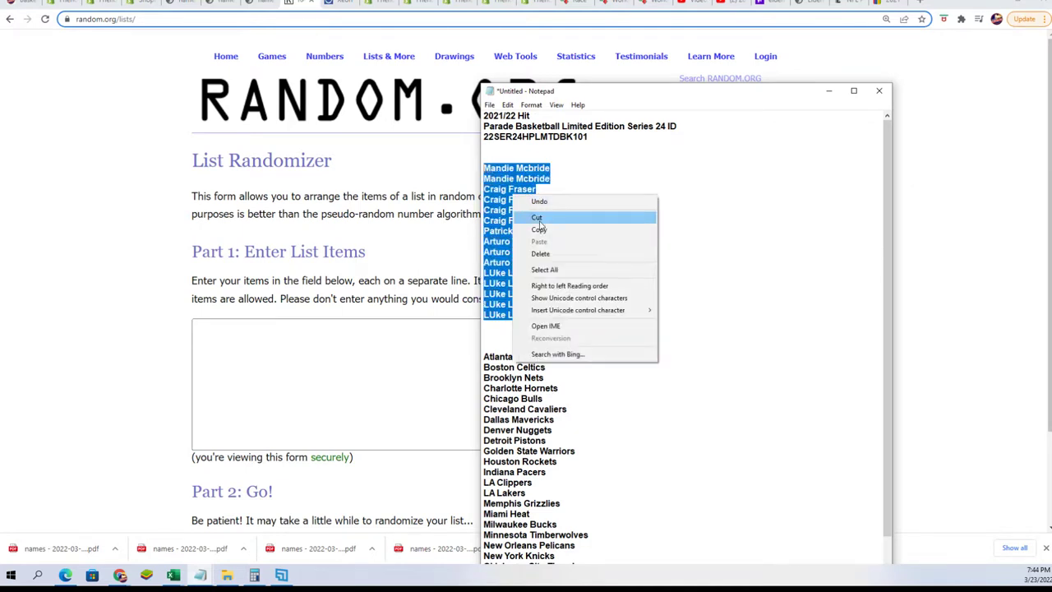
click(539, 229)
click(554, 316)
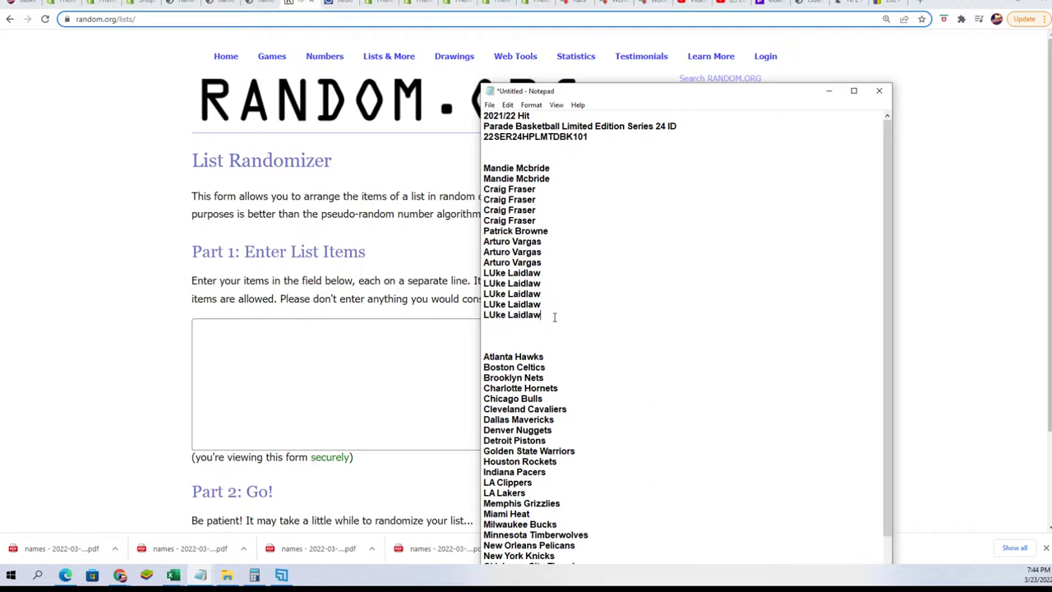
key(Return)
key(ctrl+v)
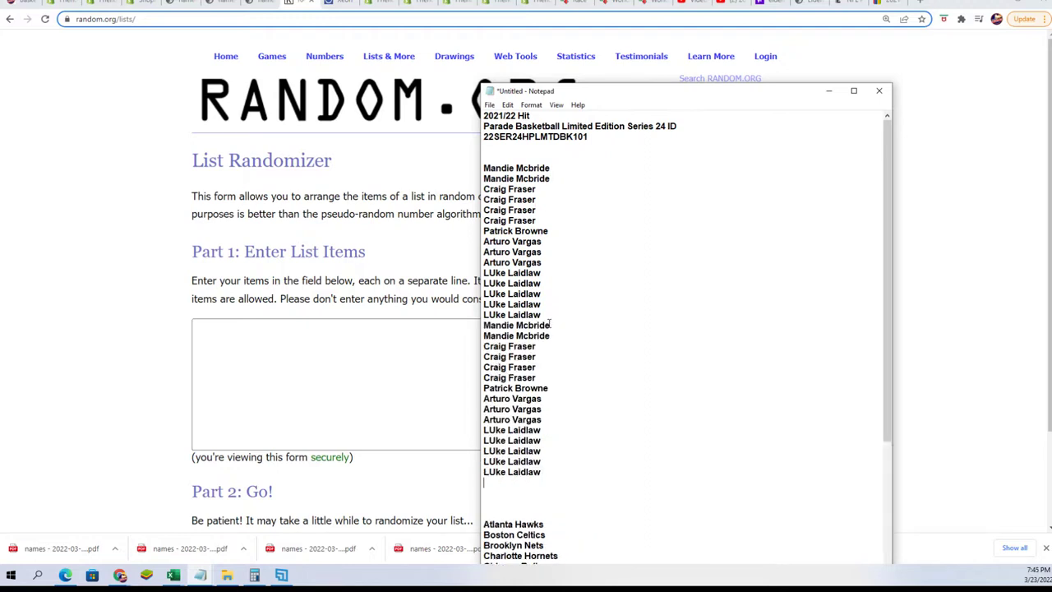
- Copy all 30 owner names from Notepad
mouse_move(553, 476)
mouse_down()
mouse_move(510, 333)
mouse_move(485, 169)
mouse_up()
right_click(516, 191)
click(526, 231)
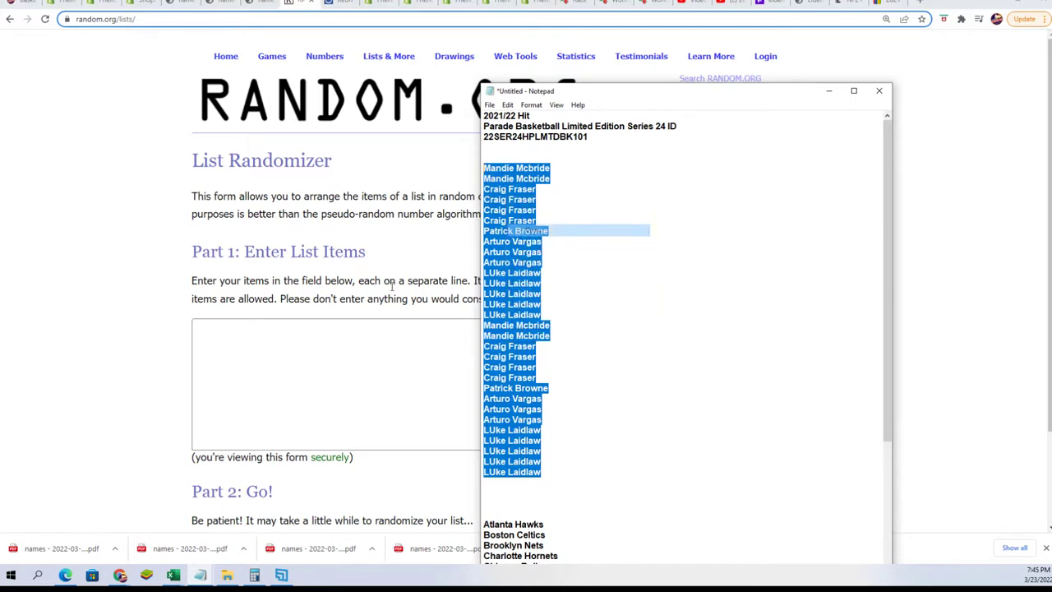
- Paste the 30 owner names into the List Randomizer and randomize them
click(270, 337)
right_click(272, 340)
click(343, 425)
scroll(329, 430, down, 2)
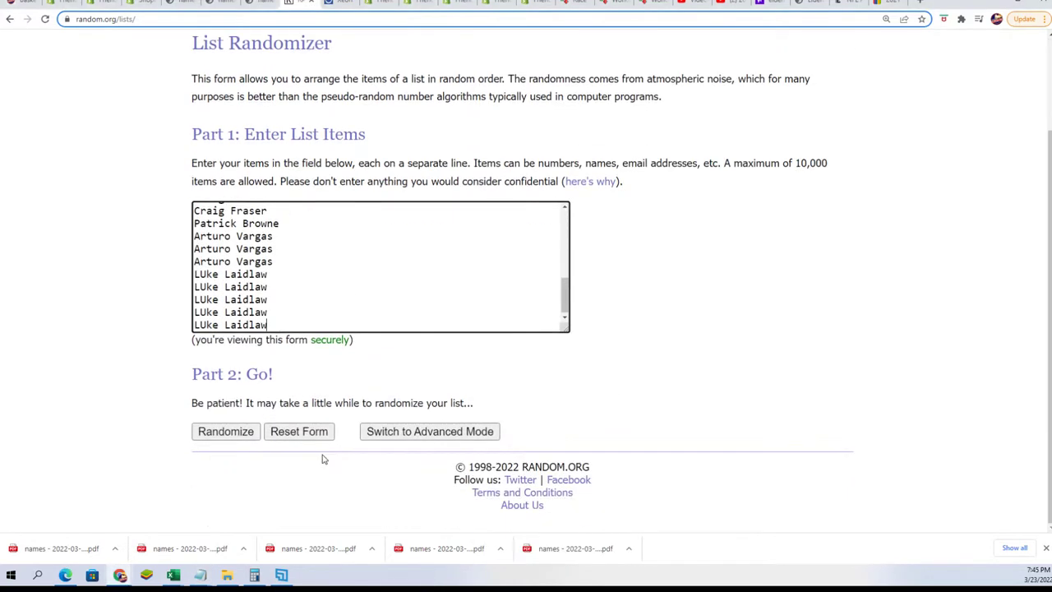
click(214, 429)
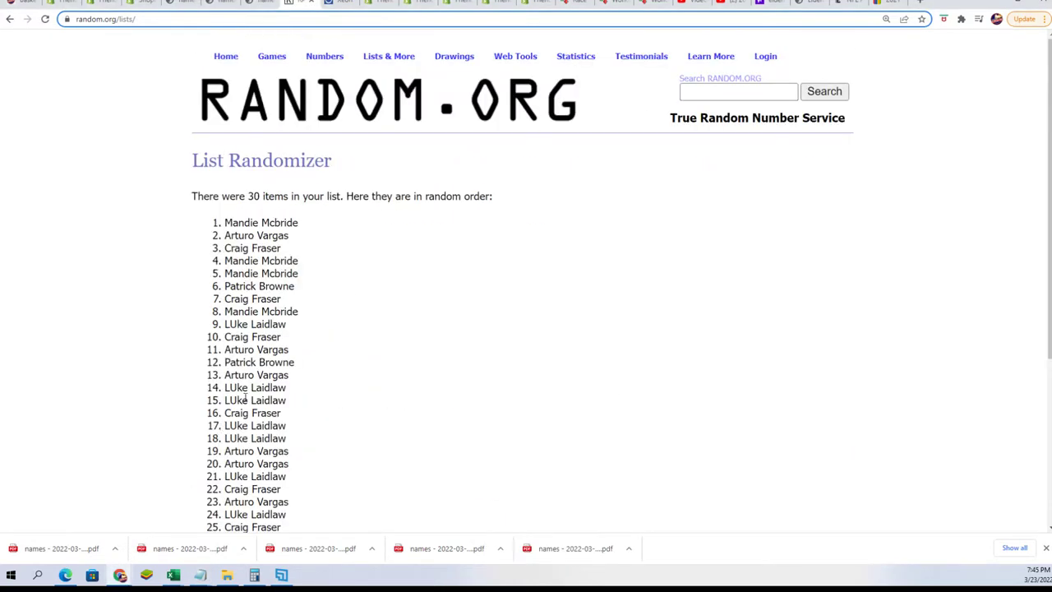
- Reshuffle the owner list six more times with Again!
scroll(245, 397, down, 3)
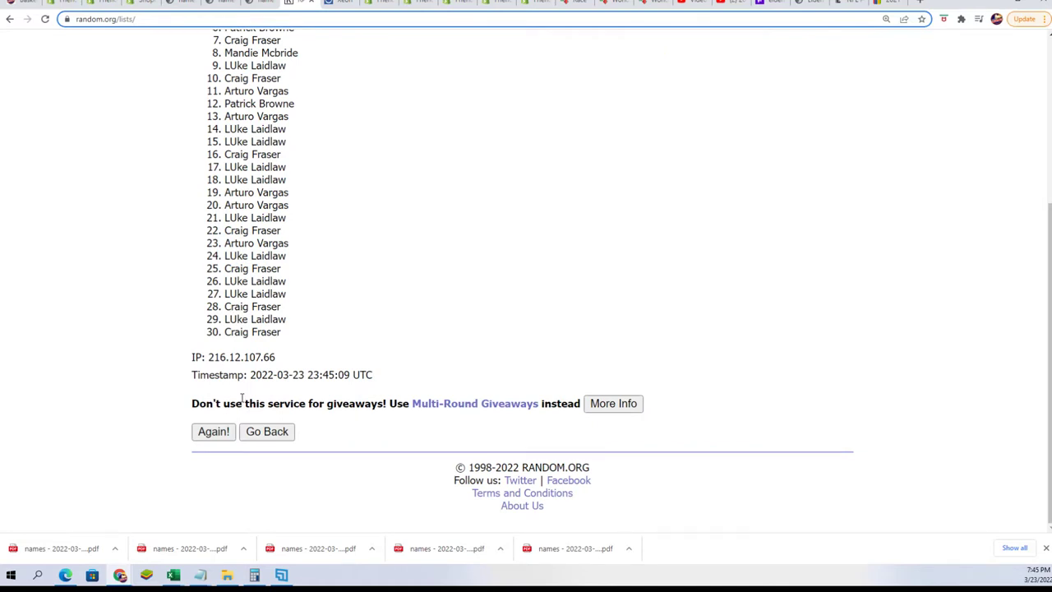
click(214, 429)
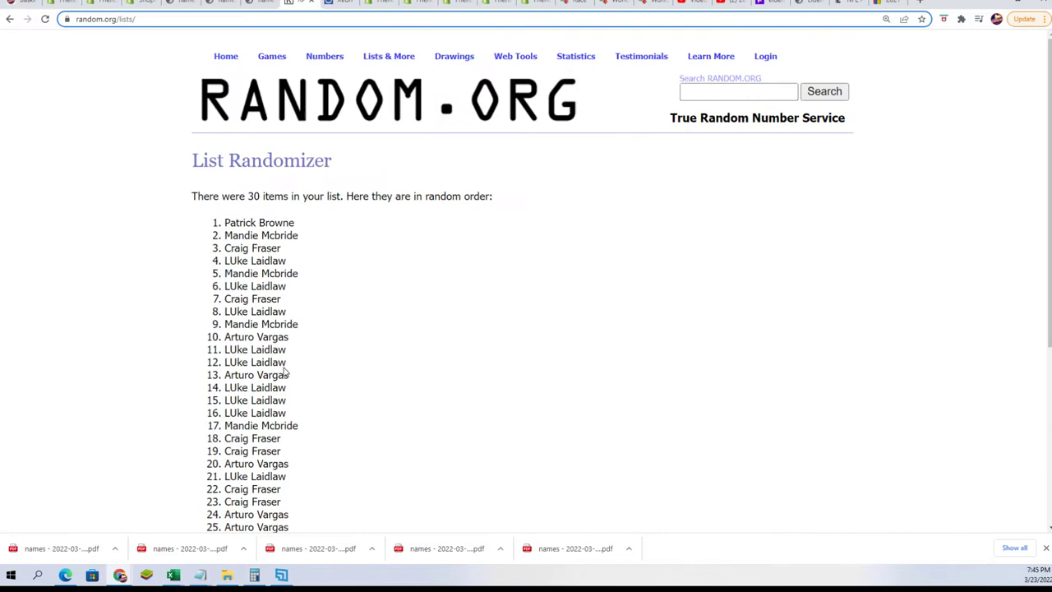
scroll(216, 454, down, 5)
click(214, 431)
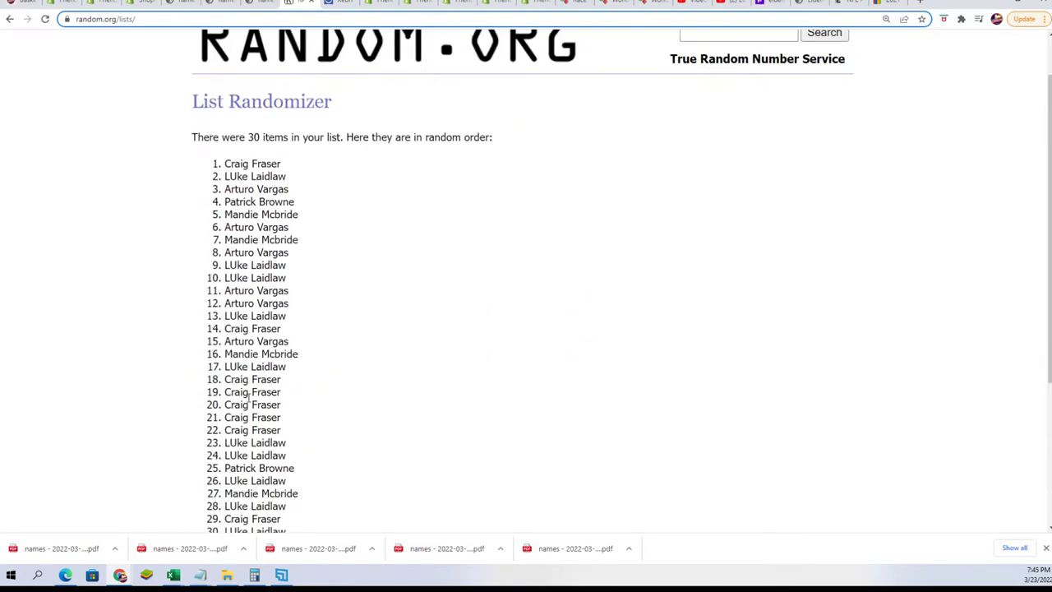
scroll(188, 429, down, 5)
click(213, 431)
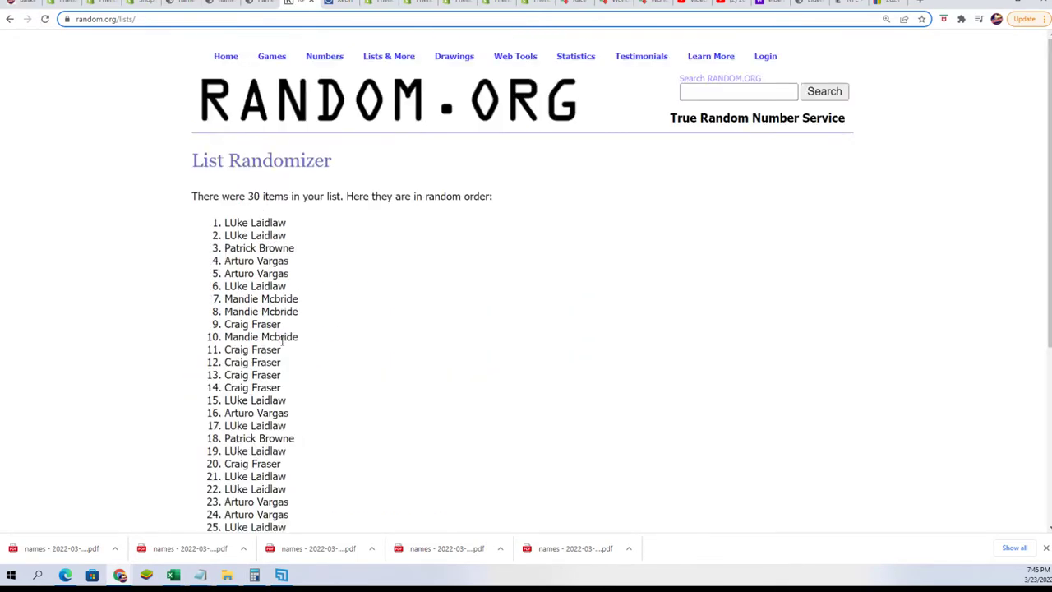
scroll(283, 342, down, 5)
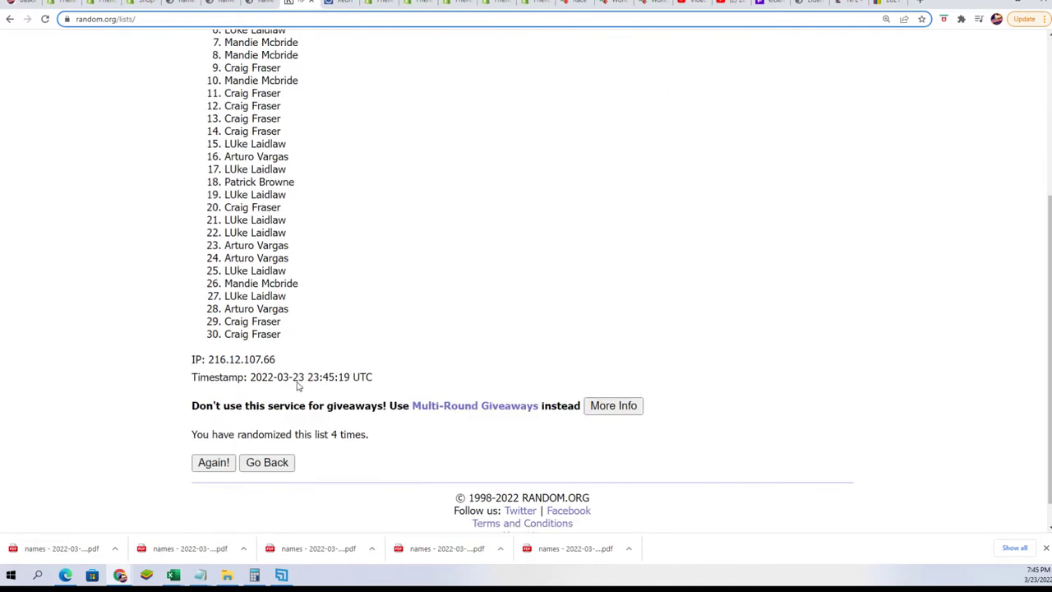
click(213, 431)
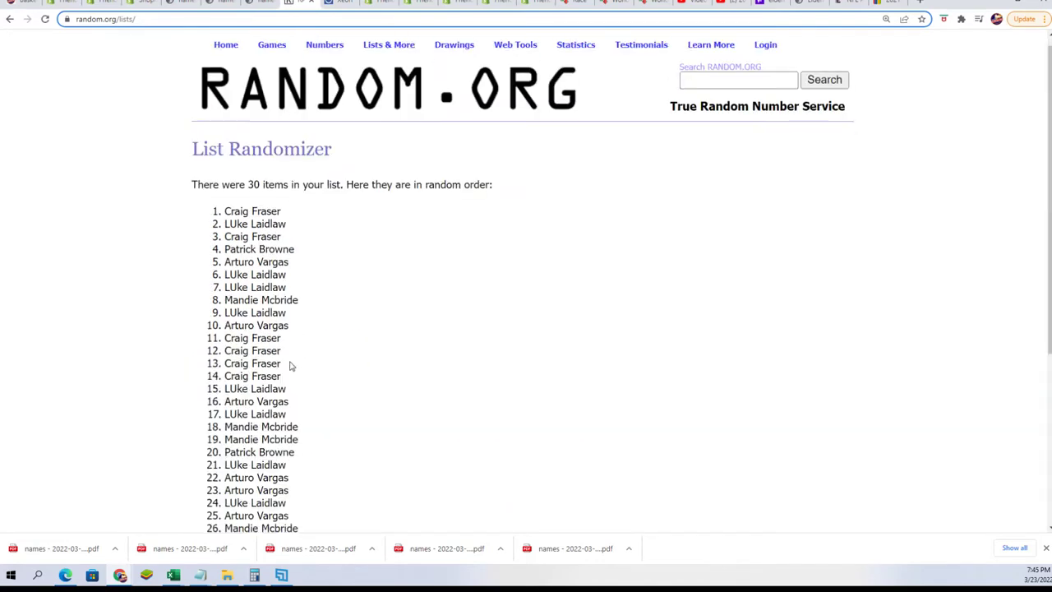
scroll(291, 364, down, 5)
click(213, 430)
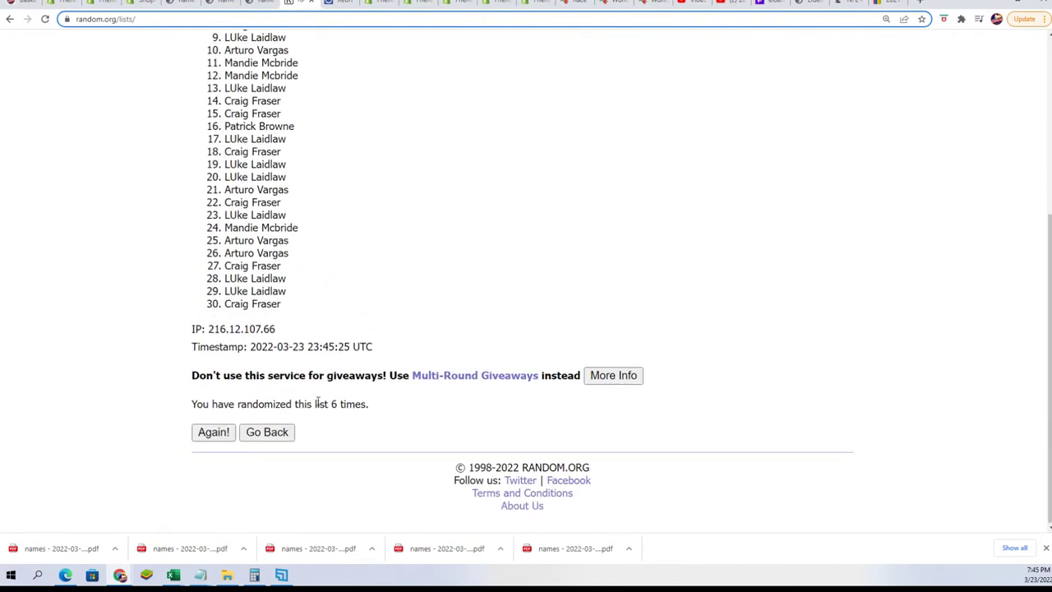
click(213, 430)
scroll(322, 295, down, 1)
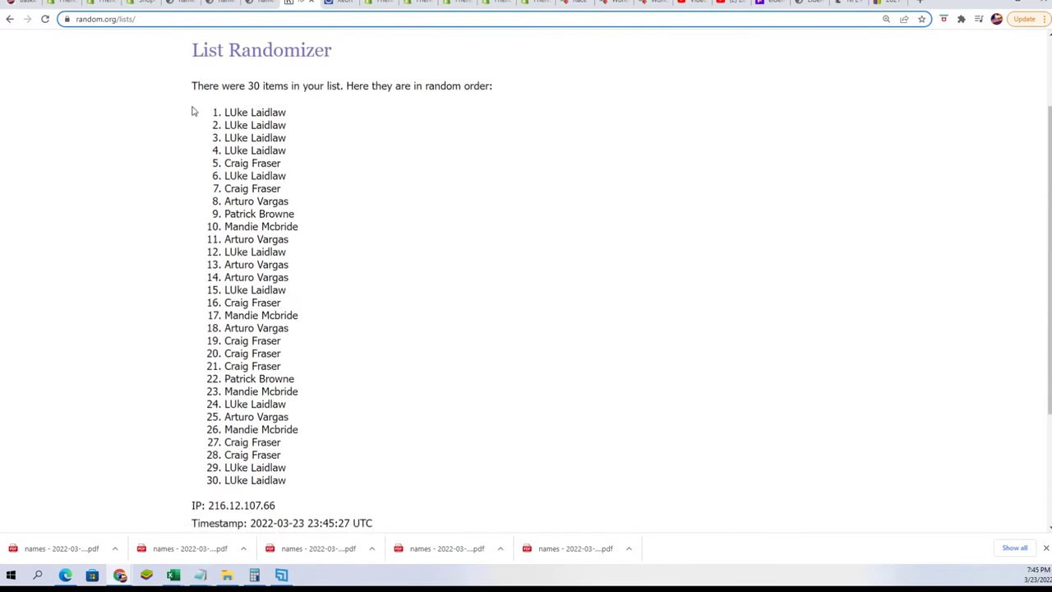
- Copy the final randomized list of 30 owner names
mouse_move(213, 108)
mouse_down()
mouse_move(271, 139)
mouse_move(296, 449)
mouse_move(312, 483)
mouse_up()
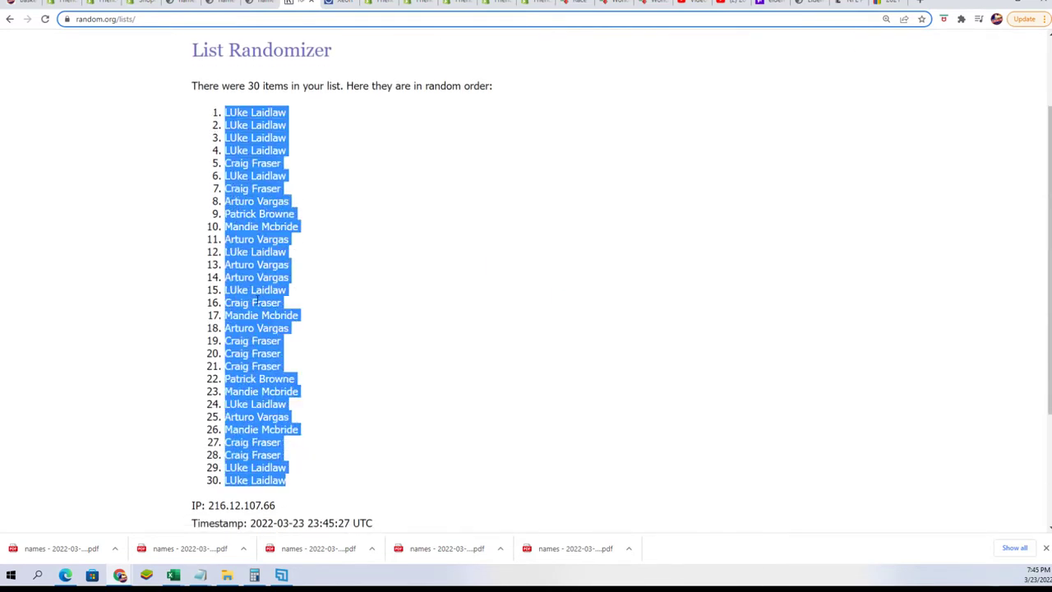
right_click(265, 268)
click(271, 277)
scroll(460, 435, down, 3)
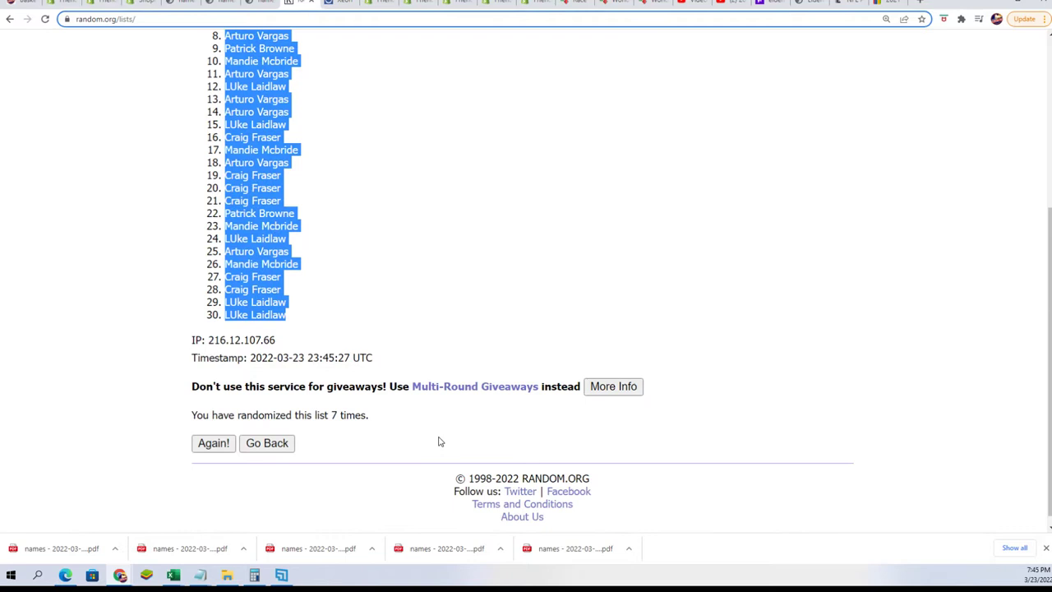
scroll(428, 419, up, 2)
key(alt+Tab)
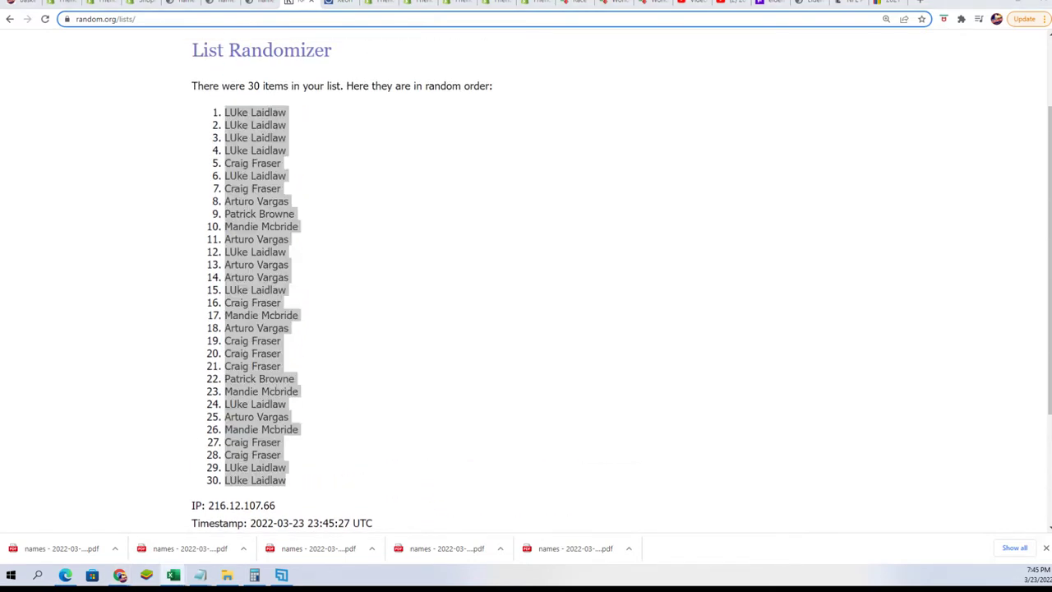
- Paste the randomized owners as plain text into A2:A31 of ALPHANBA
click(172, 575)
drag(448, 110, 606, 31)
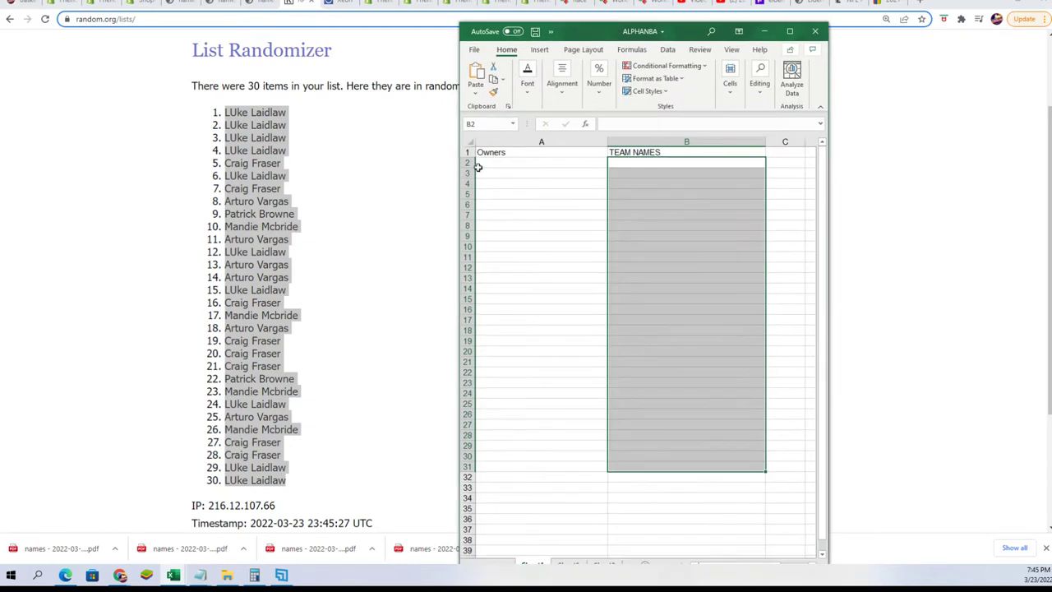
click(477, 167)
right_click(485, 163)
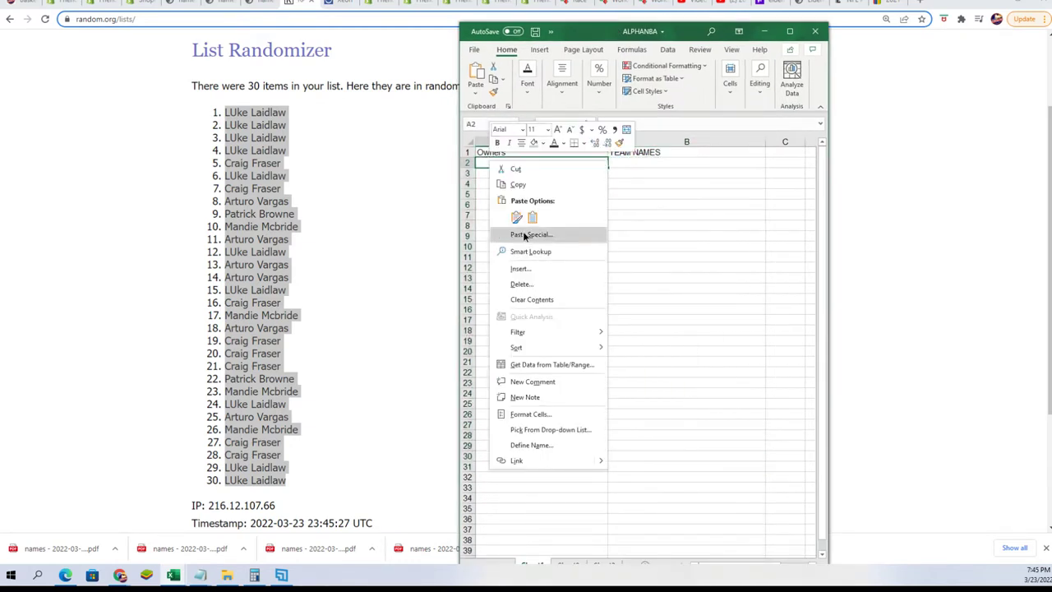
click(526, 235)
click(440, 175)
click(595, 329)
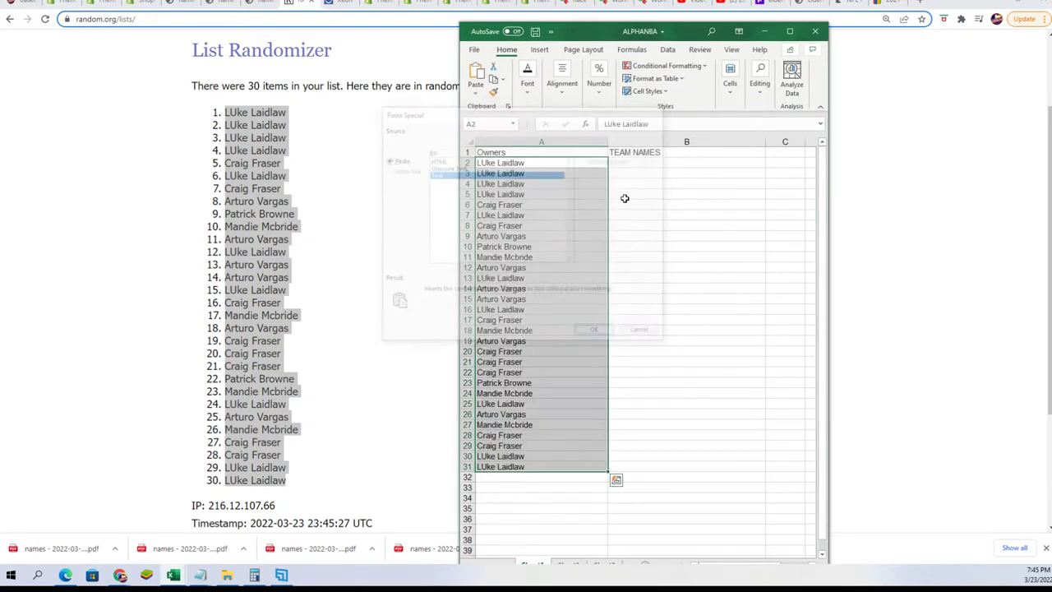
- Narrow column A to fit the names, select B2, and zoom to 120%
click(579, 142)
drag(608, 142, 547, 168)
click(568, 162)
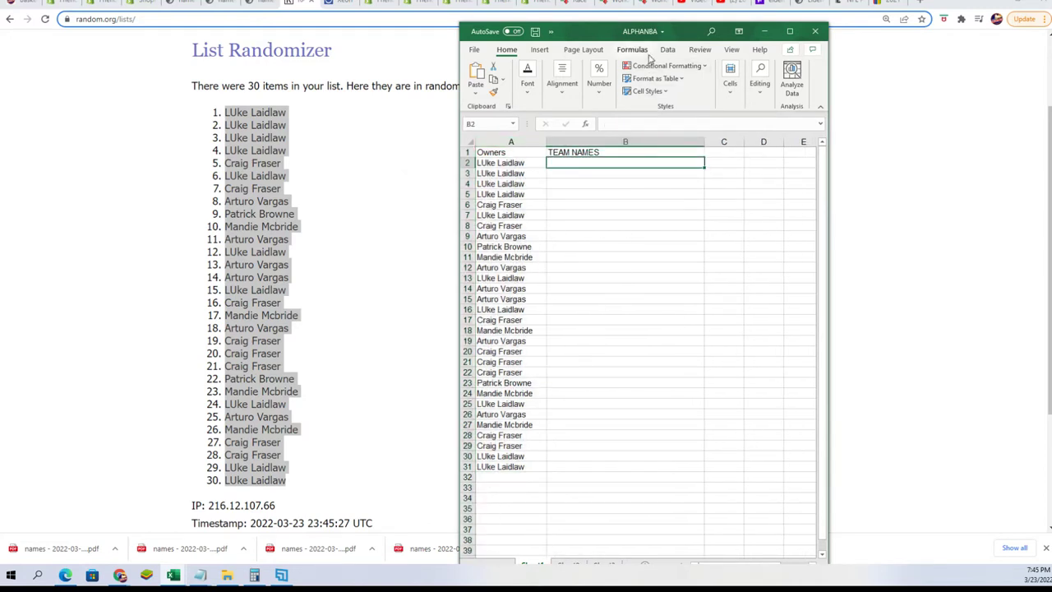
drag(650, 31, 650, 0)
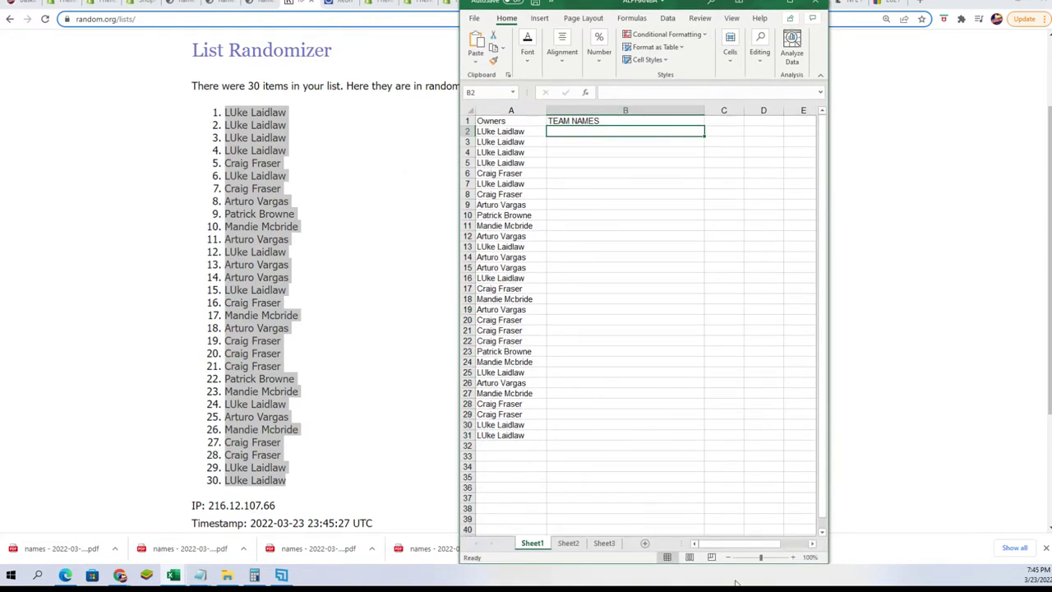
click(795, 558)
click(795, 559)
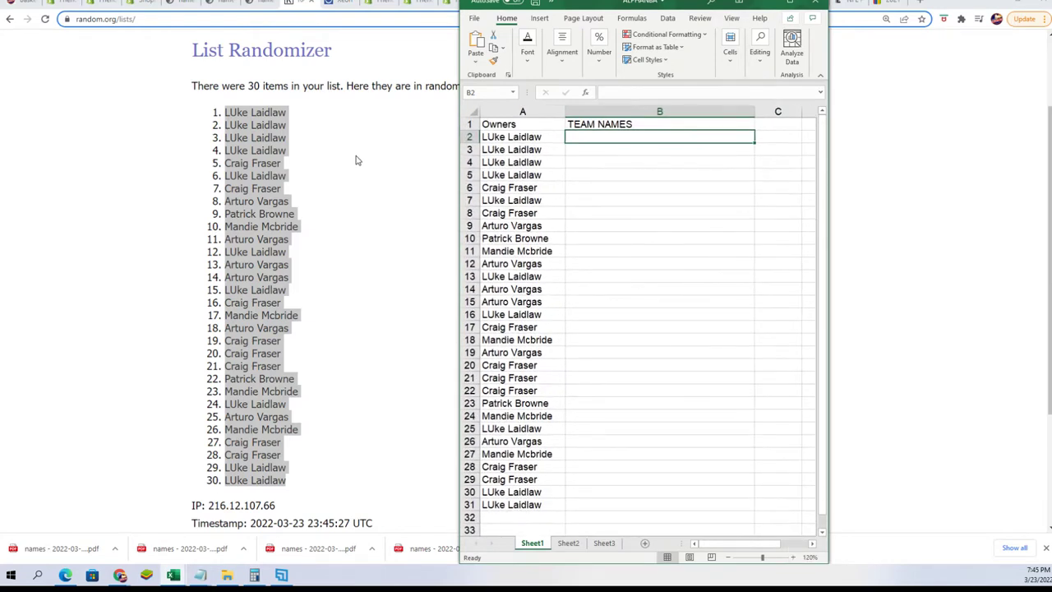
scroll(356, 160, up, 3)
- Reopen a blank List Randomizer and copy the 30 team names from Notepad
click(388, 74)
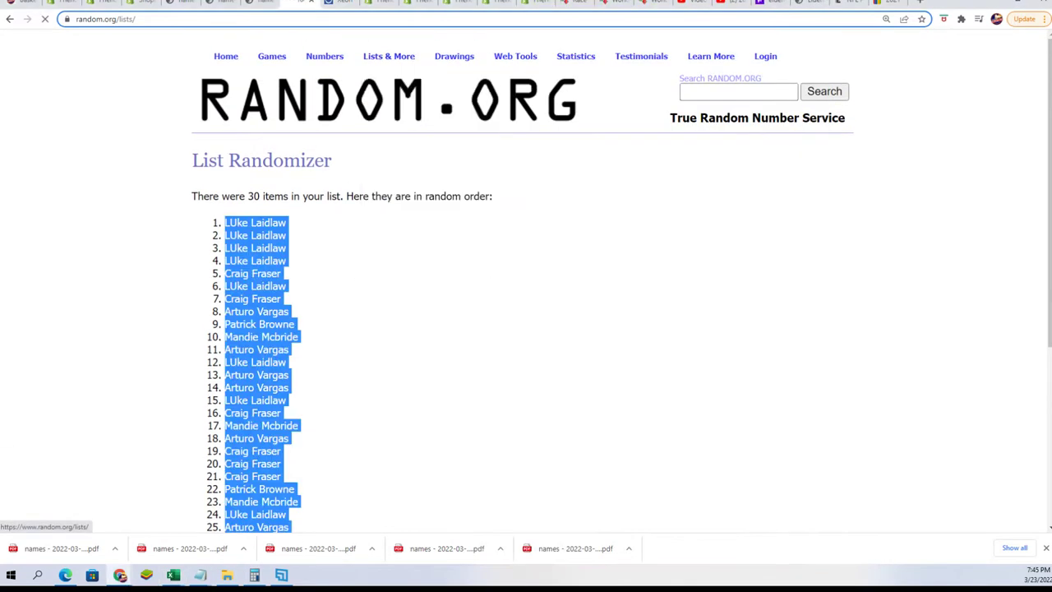
key(alt+Tab)
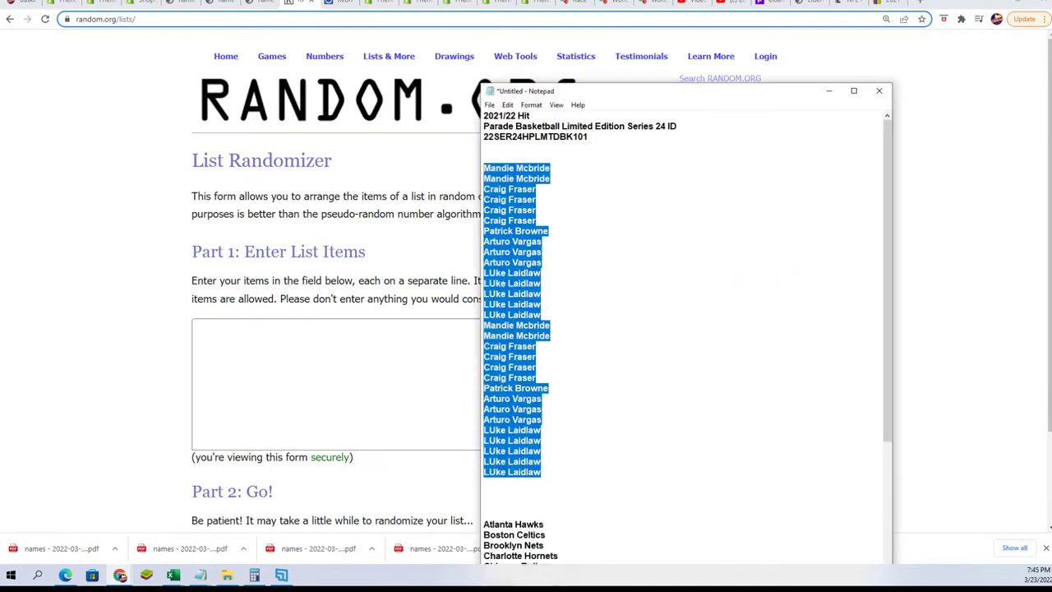
double_click(636, 83)
scroll(632, 492, down, 6)
mouse_move(575, 548)
mouse_down()
mouse_move(493, 493)
mouse_move(493, 256)
mouse_move(484, 244)
mouse_up()
right_click(488, 251)
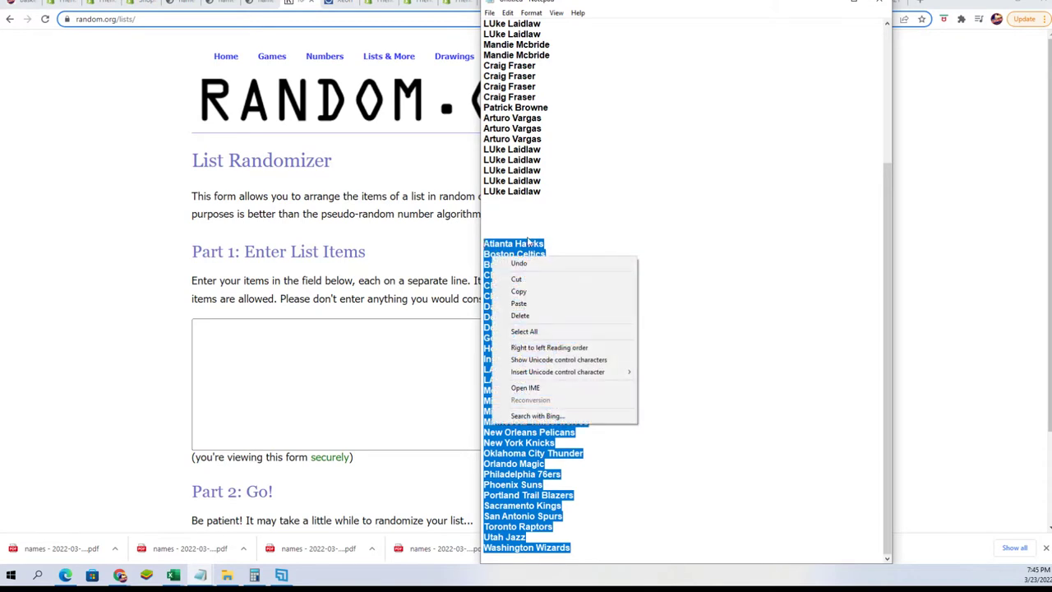
click(516, 289)
- Paste the team names into the randomizer and shuffle them seven times
click(245, 340)
right_click(245, 339)
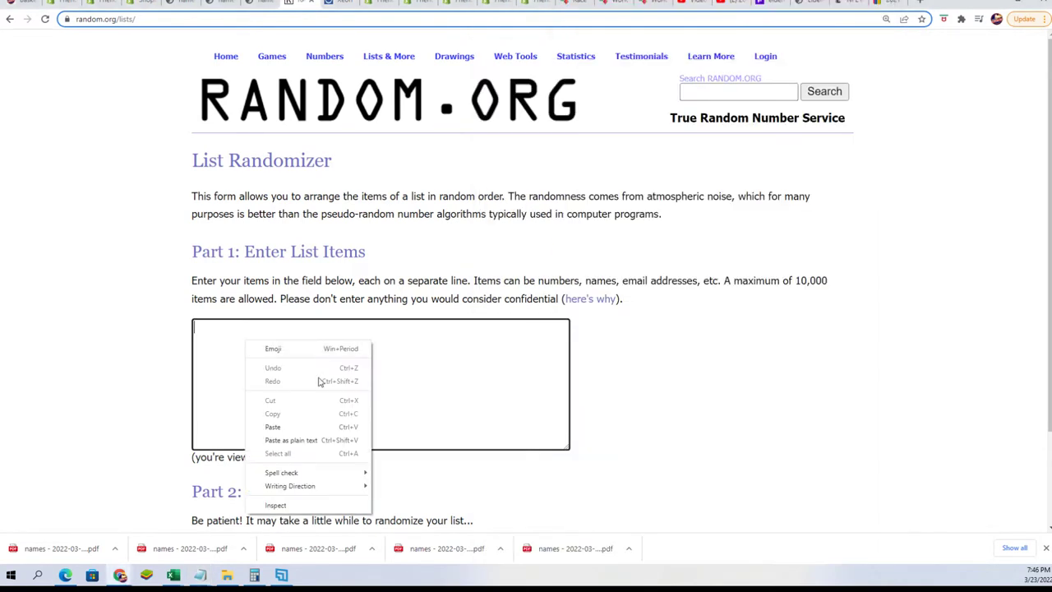
click(277, 425)
scroll(219, 421, down, 2)
click(219, 421)
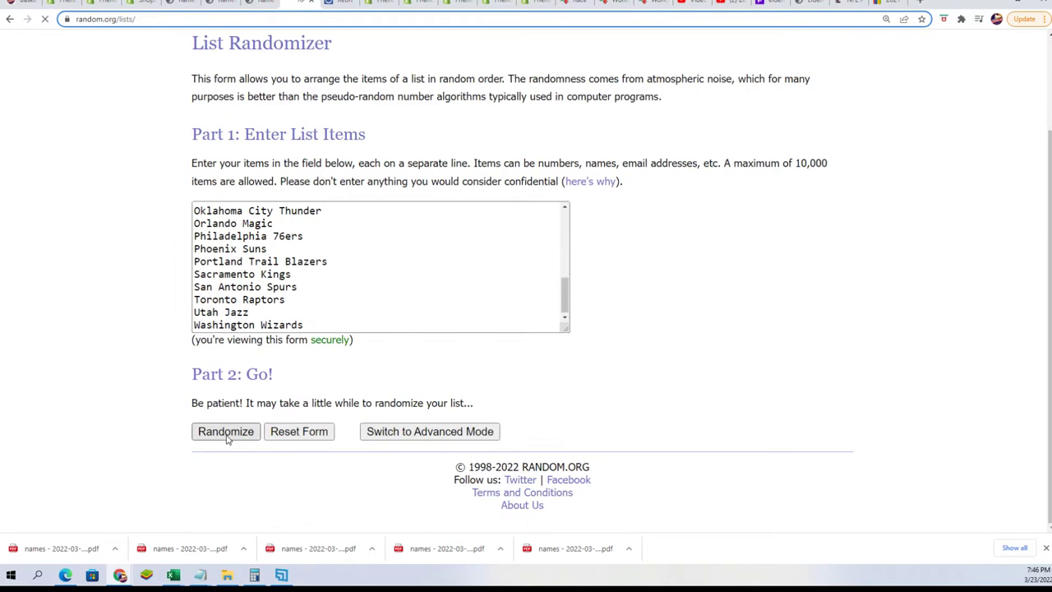
scroll(214, 421, down, 3)
click(211, 430)
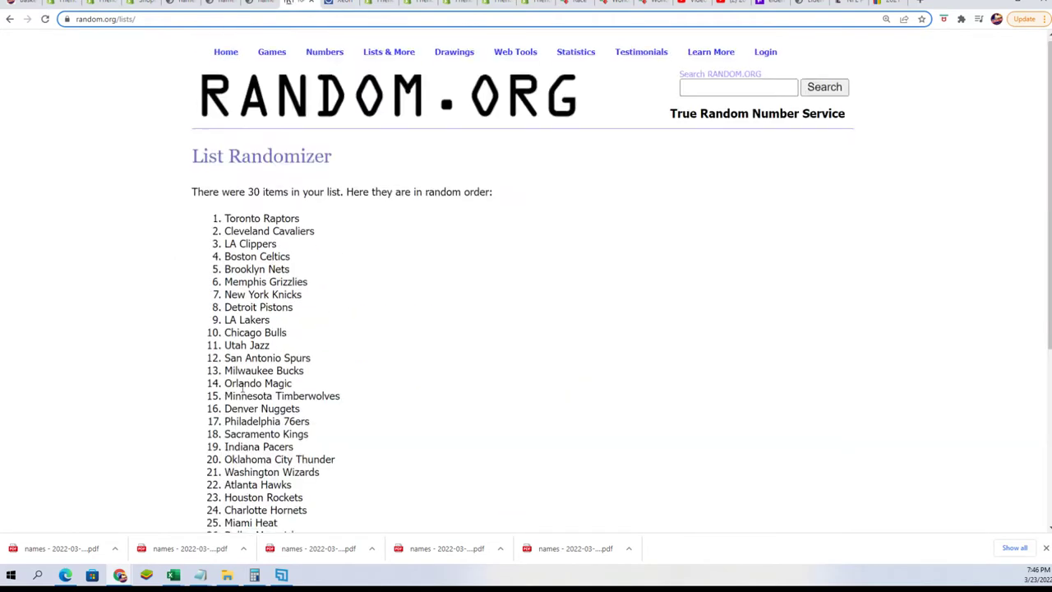
click(211, 430)
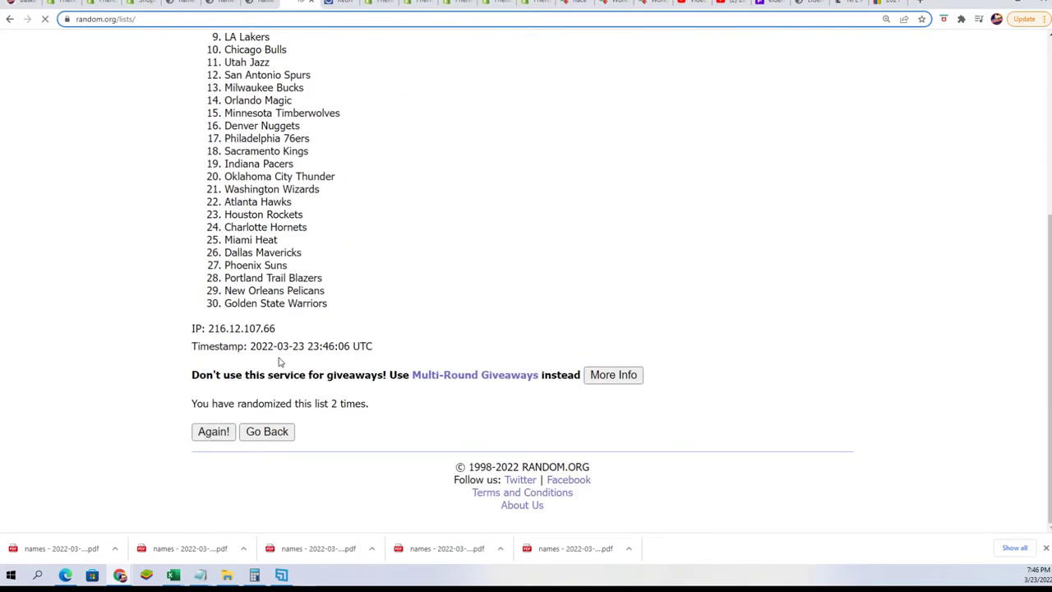
click(211, 429)
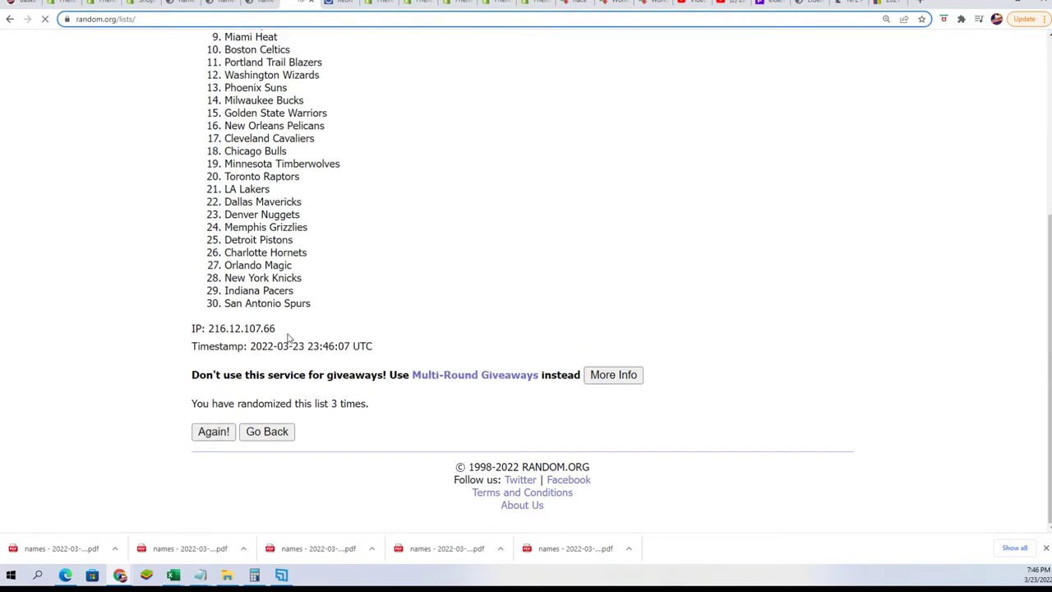
click(205, 431)
click(206, 436)
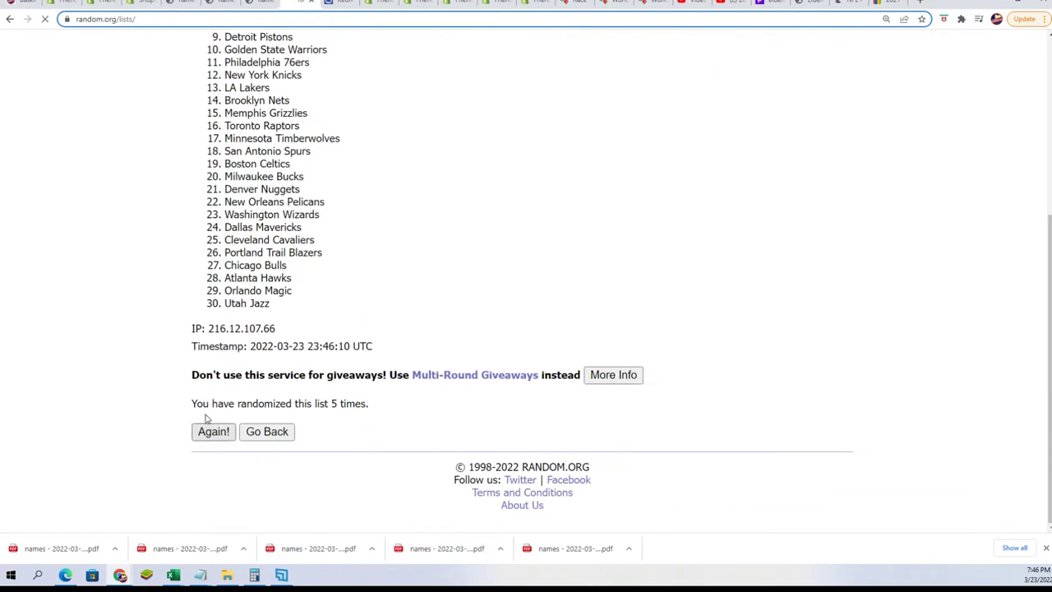
click(211, 431)
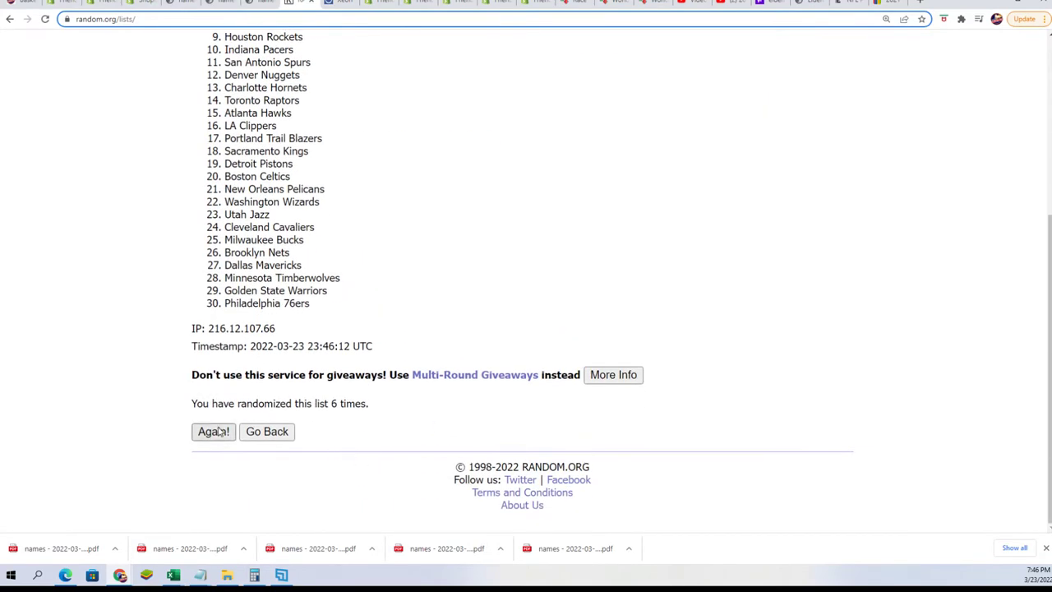
- Copy the final shuffled team list, which starts with Sacramento Kings
mouse_move(225, 113)
mouse_down()
mouse_move(315, 433)
mouse_move(342, 484)
mouse_up()
right_click(272, 317)
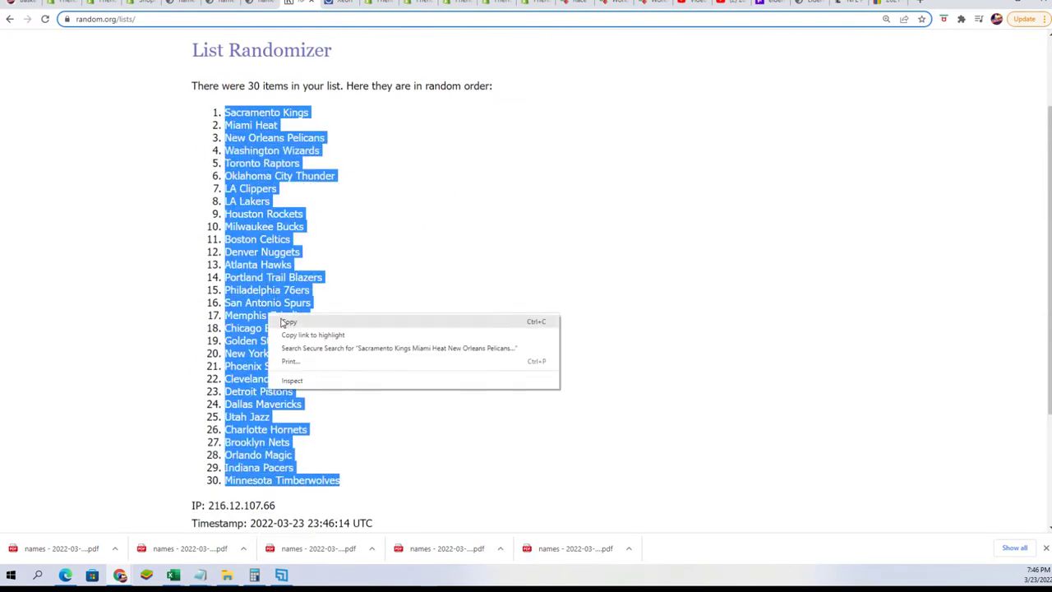
click(284, 321)
- Paste Special the shuffled teams as Text into B2:B31
key(alt+Tab)
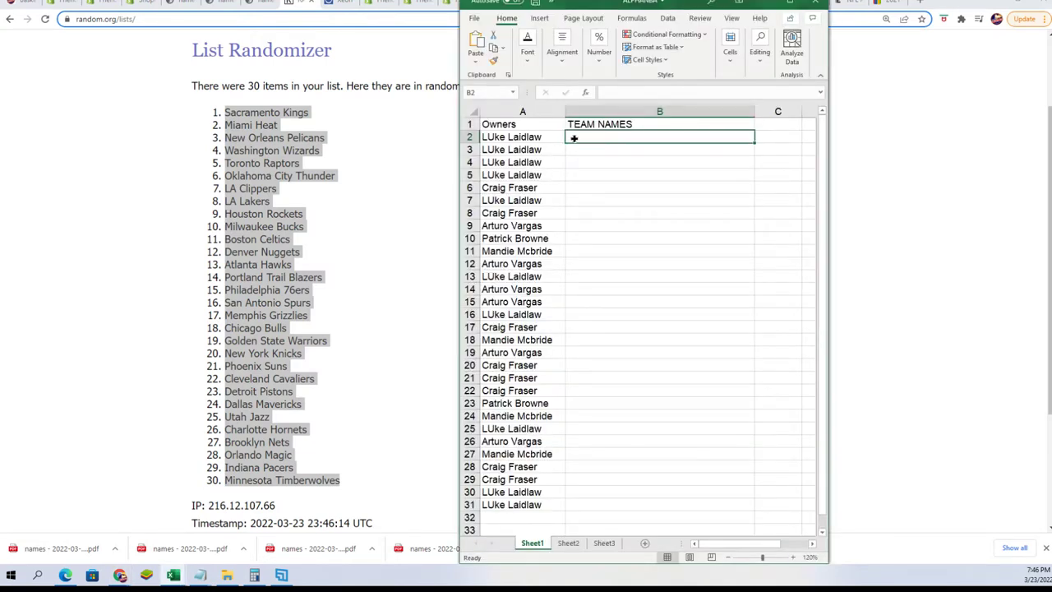
right_click(574, 137)
click(597, 214)
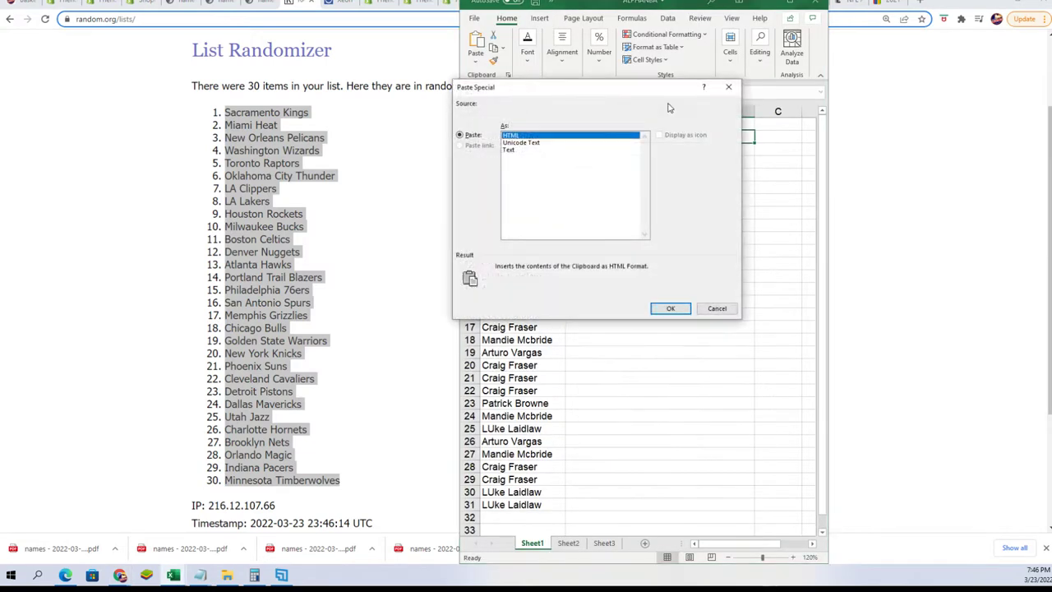
click(510, 149)
click(671, 309)
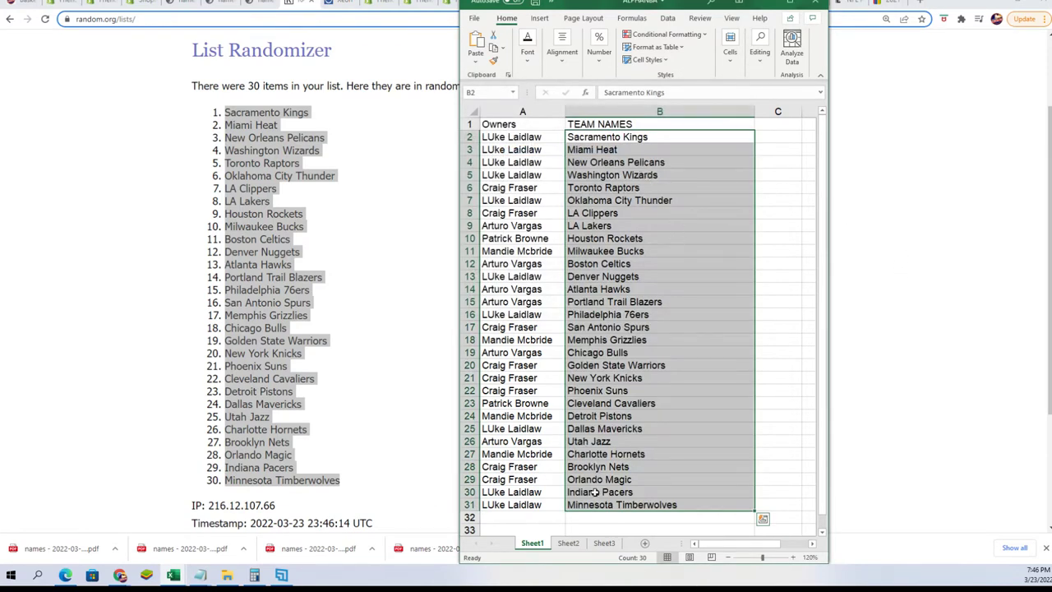
- Deselect the pasted teams and maximize the Excel window
click(553, 452)
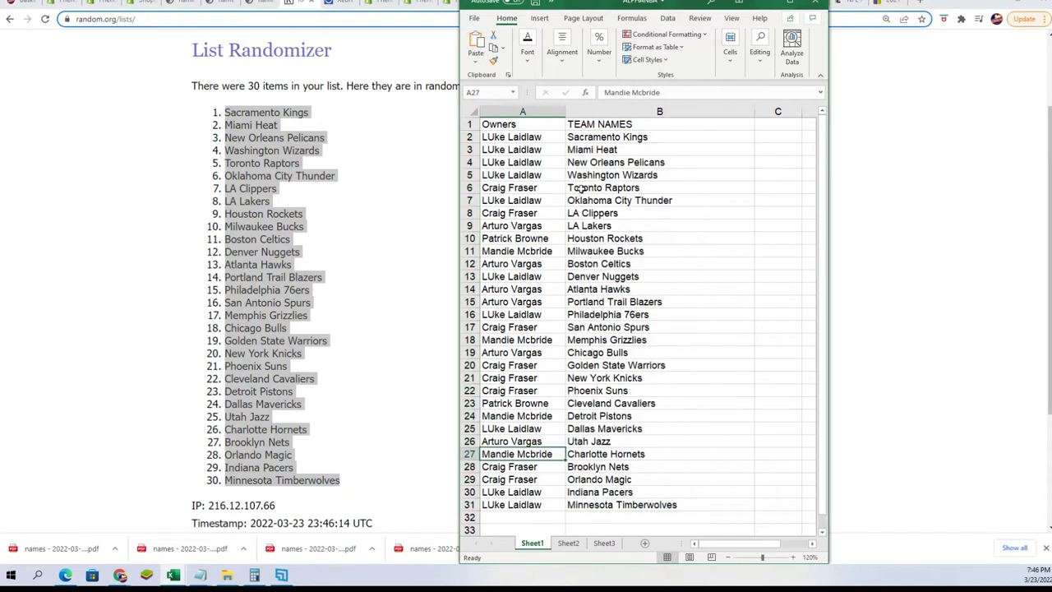
click(540, 226)
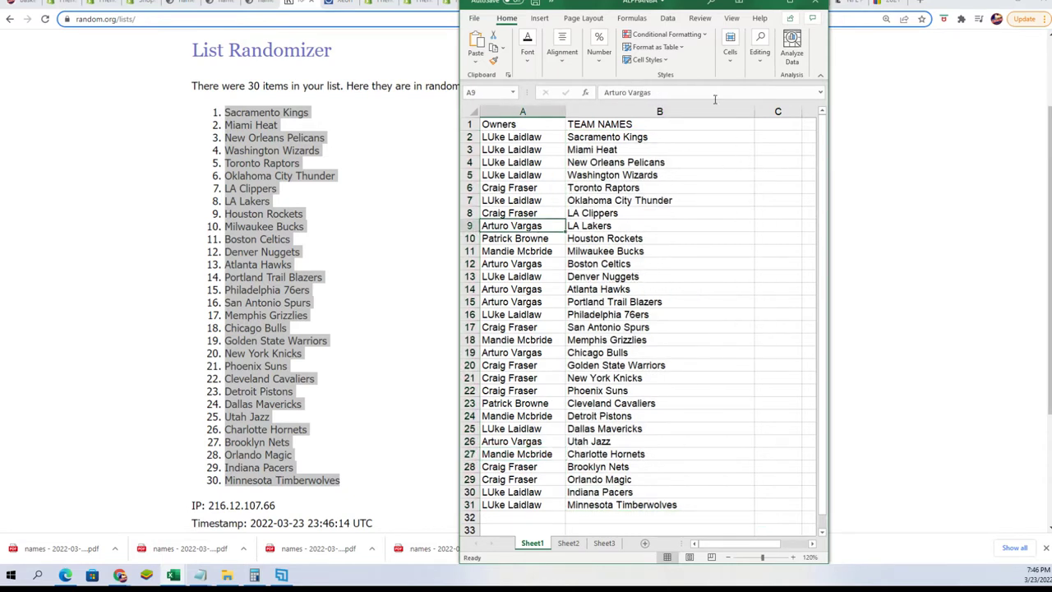
click(791, 6)
- Sort A1:B33 by TEAM NAMES on cell values, A to Z
mouse_move(70, 123)
mouse_down()
mouse_move(218, 413)
mouse_move(218, 530)
mouse_up()
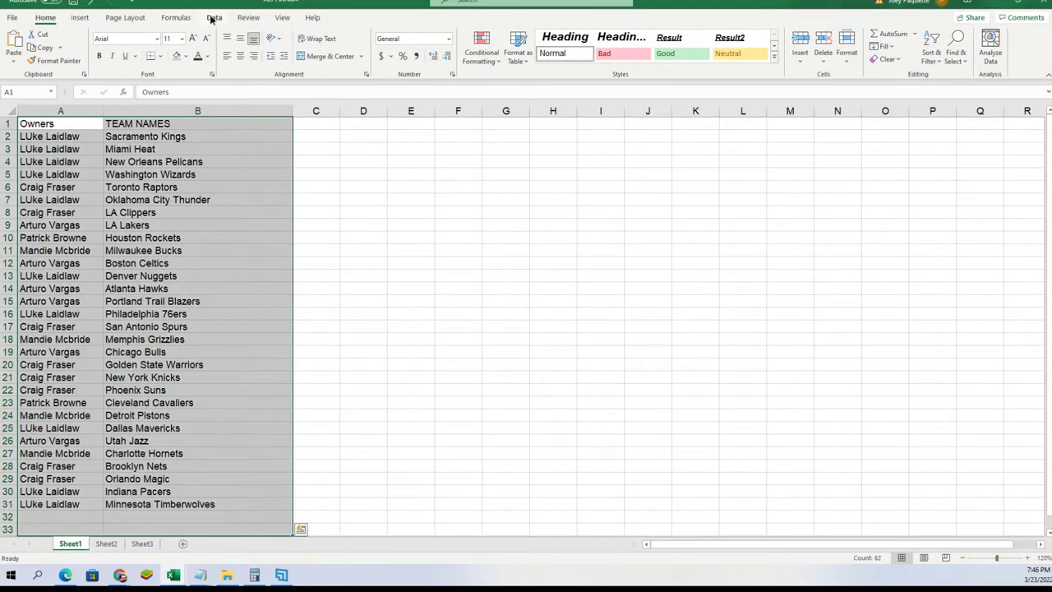
click(213, 17)
click(441, 43)
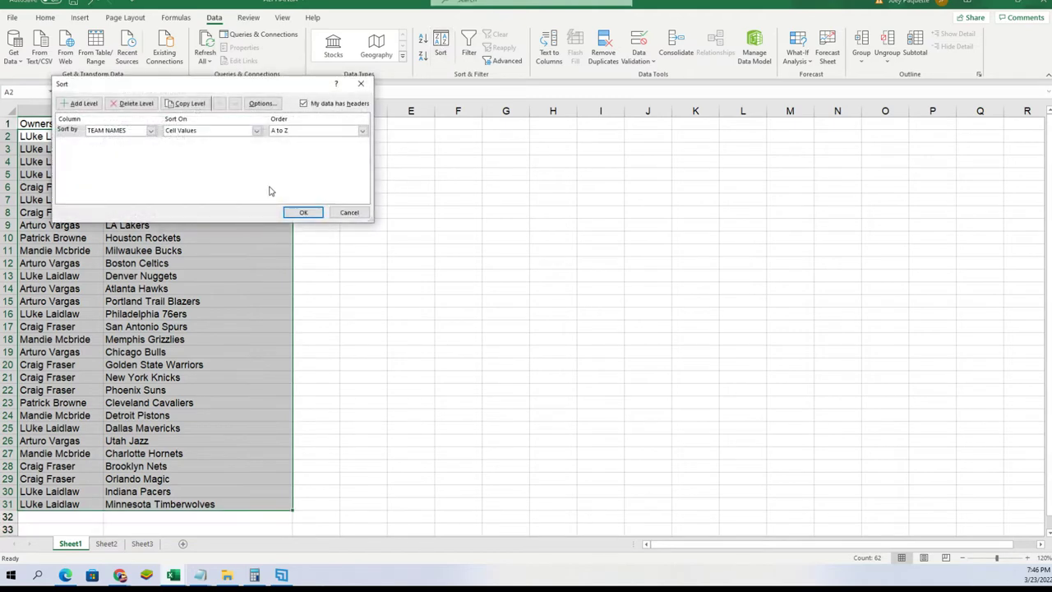
click(303, 212)
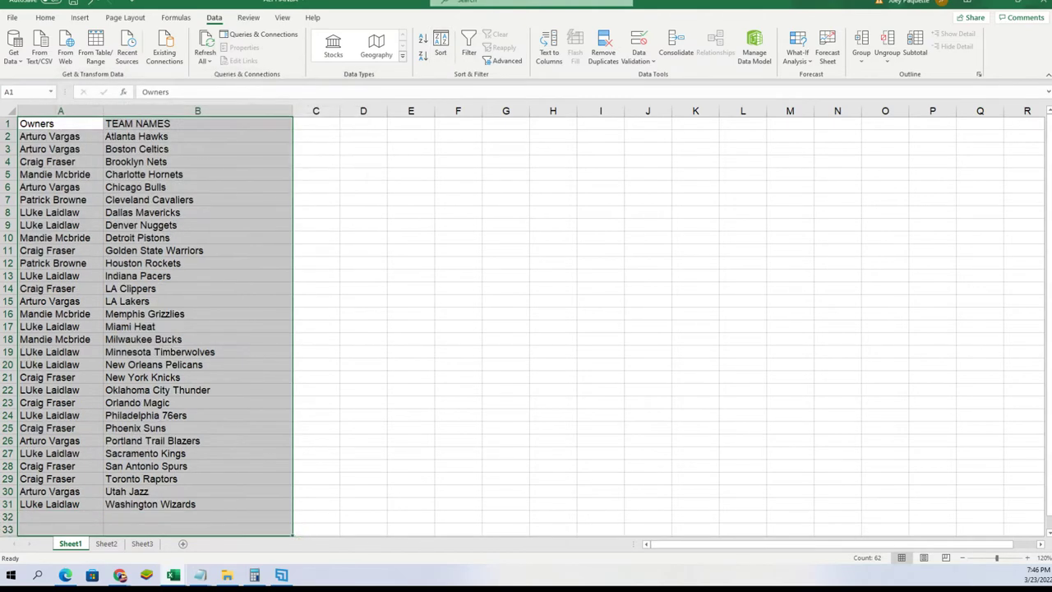